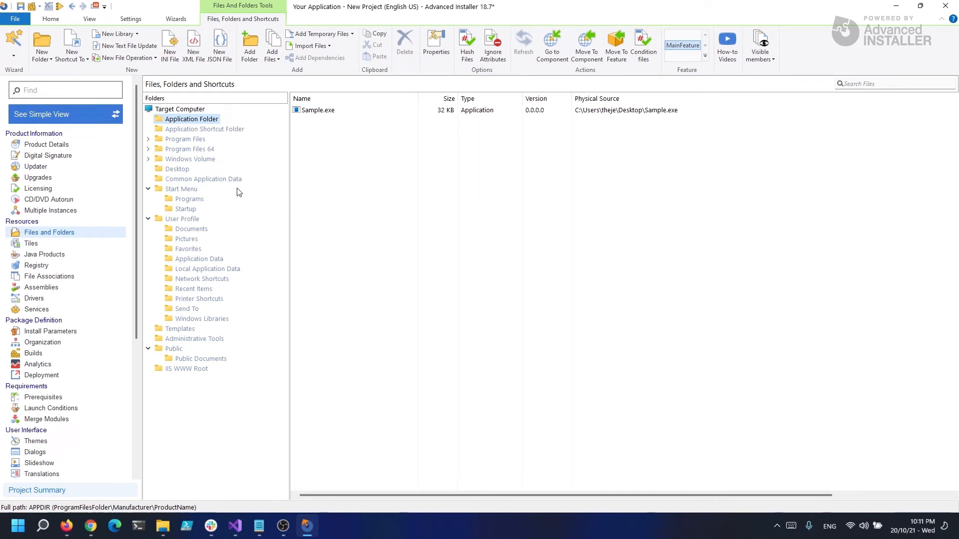
Begin a new Start Menu shortcut to an installed file and choose Sample.exe as its target
click(181, 189)
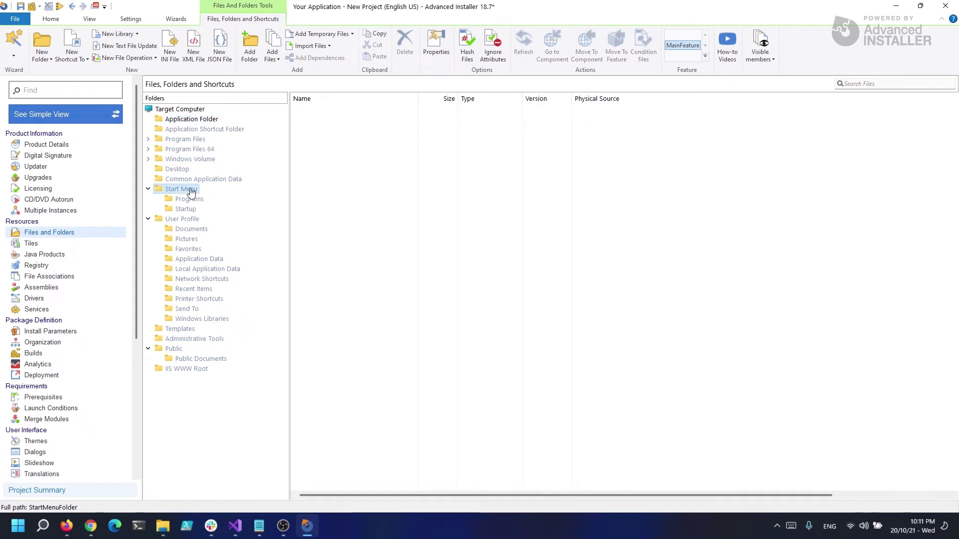
right_click(339, 150)
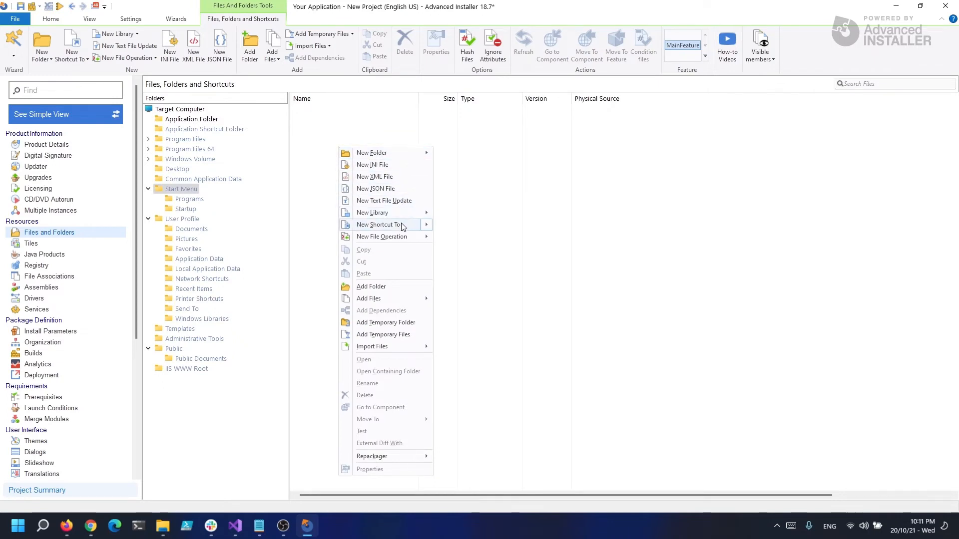
mouse_move(378, 225)
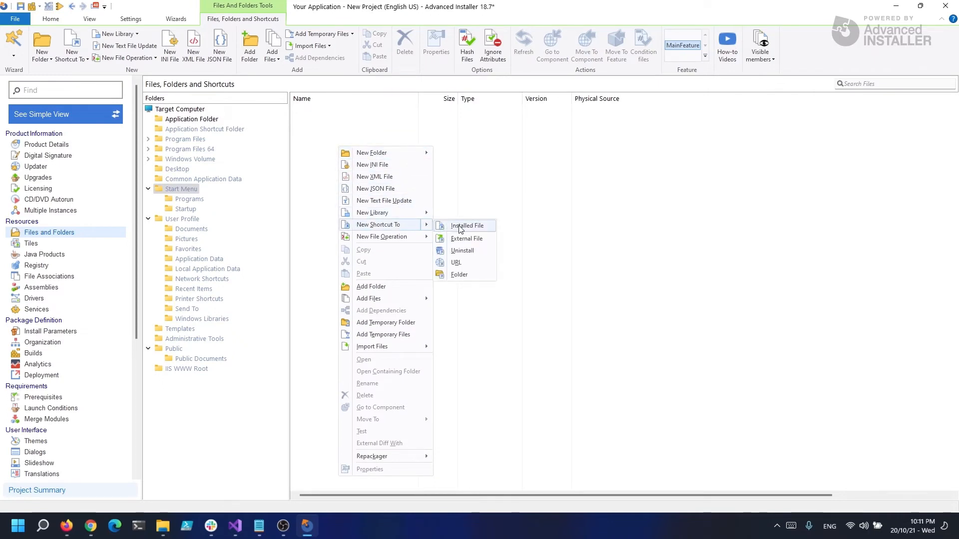
click(461, 226)
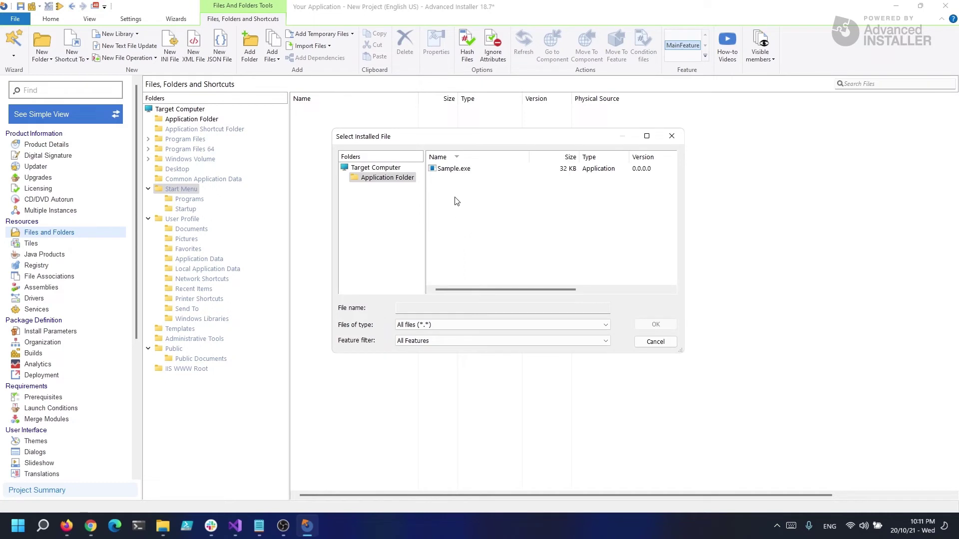
click(451, 168)
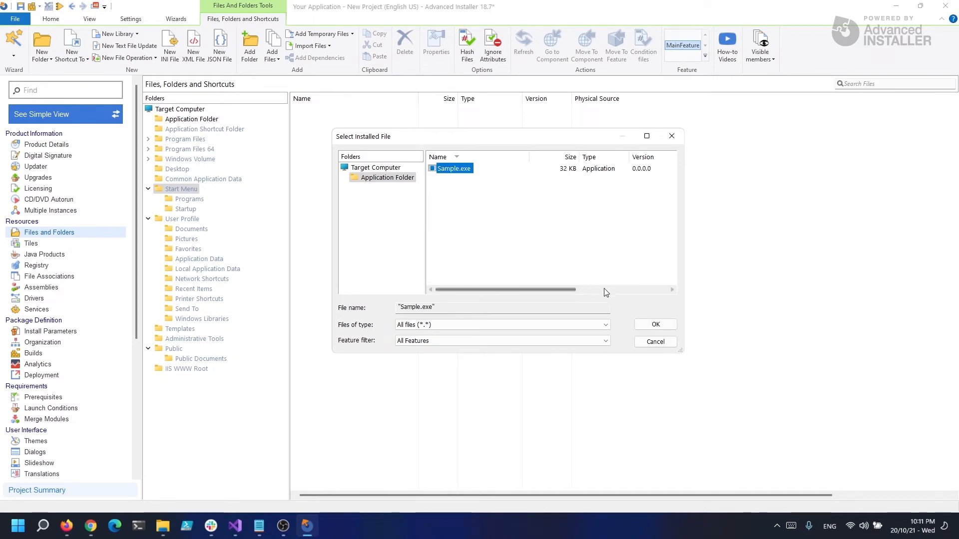
Create the Sample shortcut to APPDIR\Sample.exe as advertised, leaving it with no icon
click(655, 325)
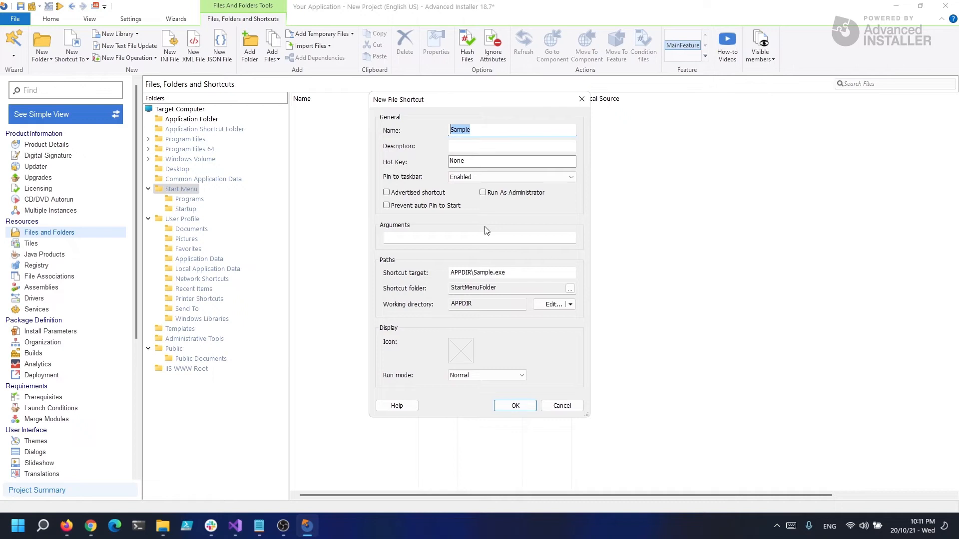
click(387, 192)
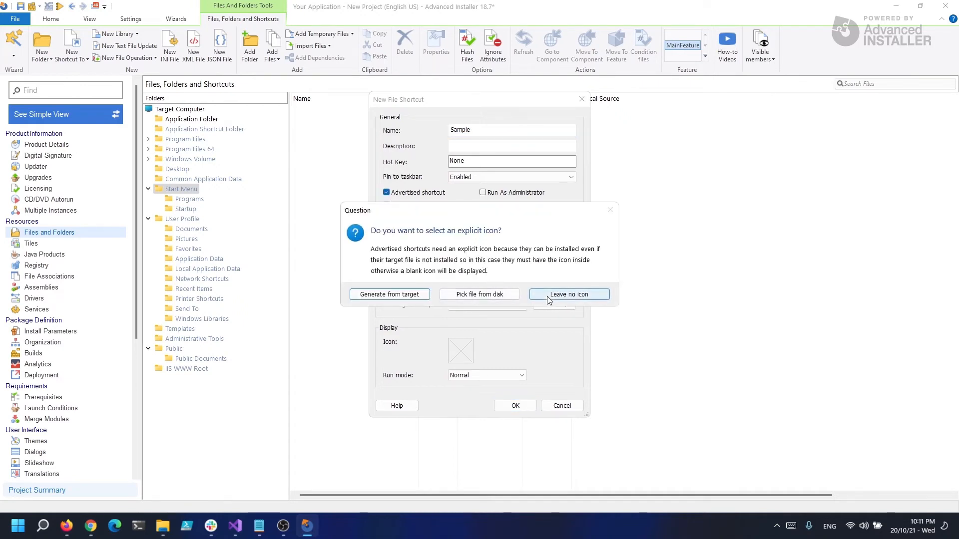
click(559, 294)
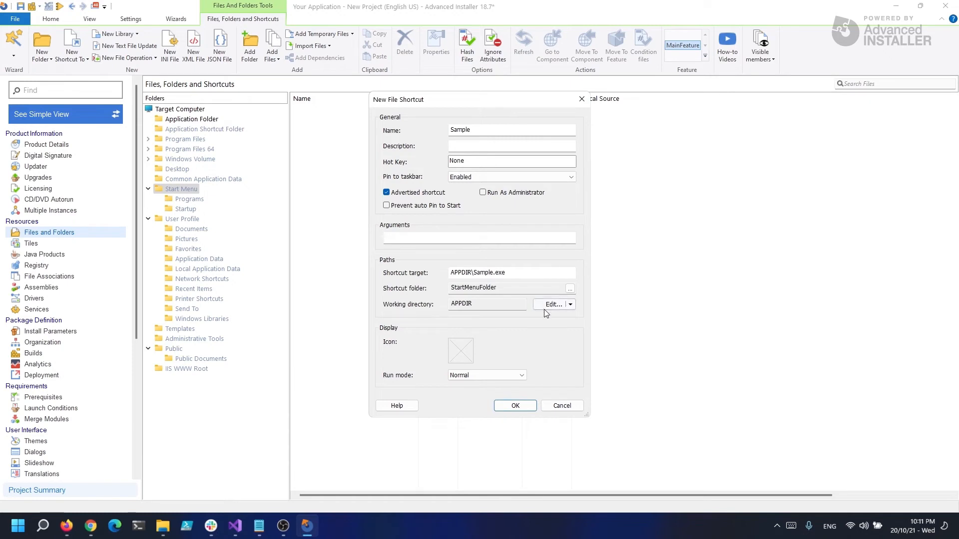
click(514, 405)
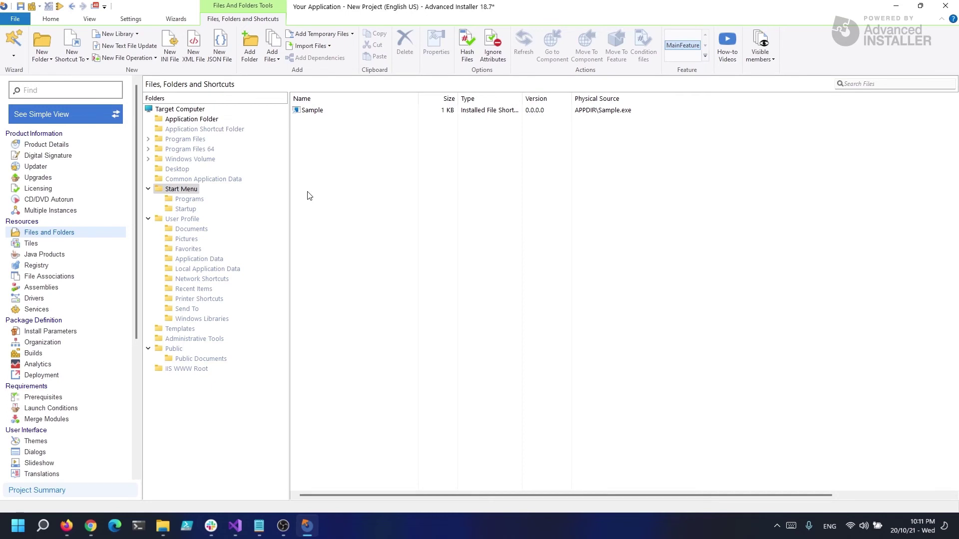
Start a second shortcut, rename it to Shortcut to MyApplication and clear its placeholder arguments
right_click(331, 167)
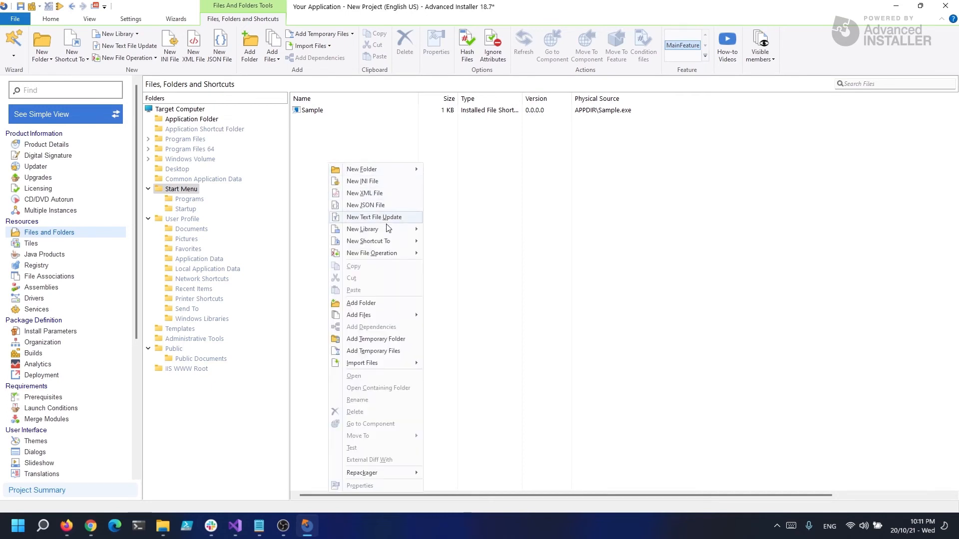
mouse_move(368, 241)
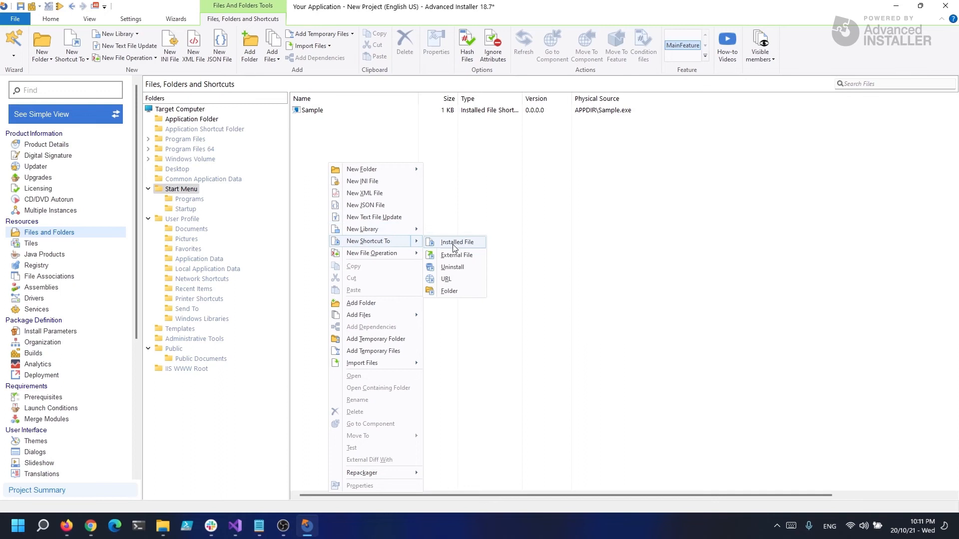
click(453, 244)
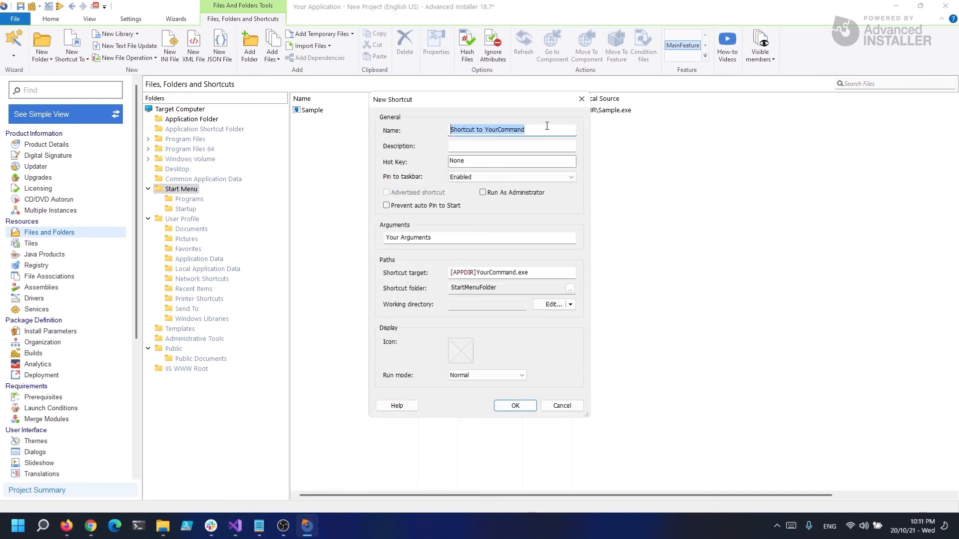
drag(526, 129, 485, 130)
text(MyApplica)
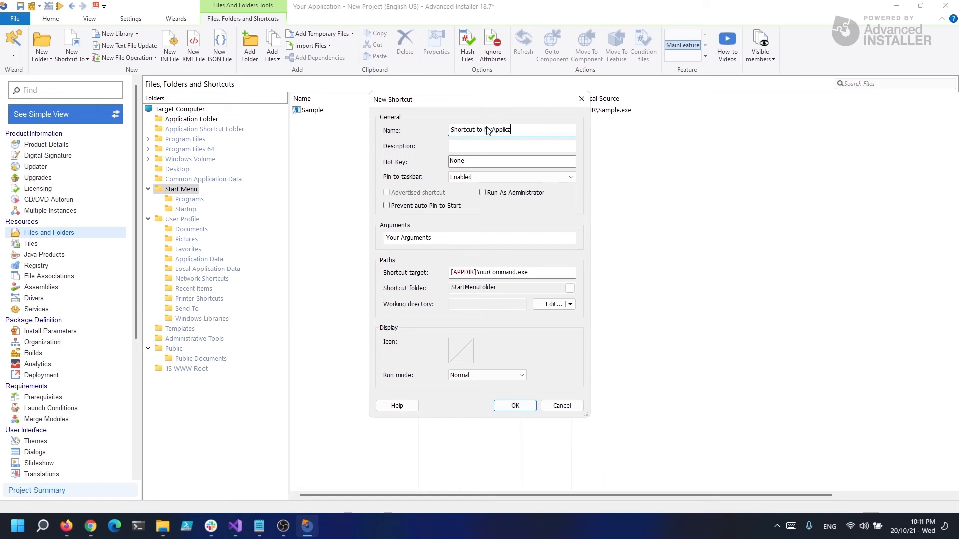
text(tion)
drag(434, 238, 381, 241)
key(Delete)
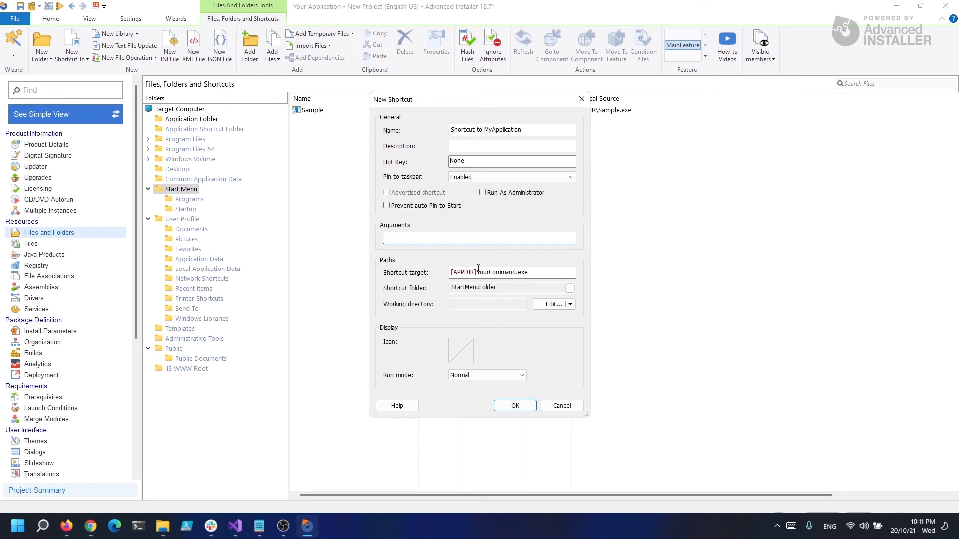
Target the shortcut at [ProgramFiles64Folder]MyApplication.exe and create it in Start Menu
right_click(464, 276)
click(495, 286)
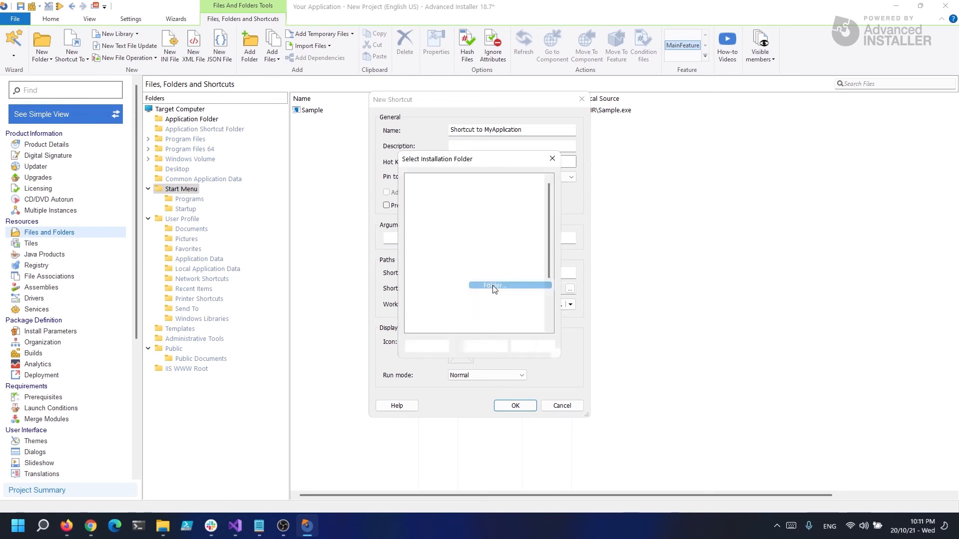
click(448, 214)
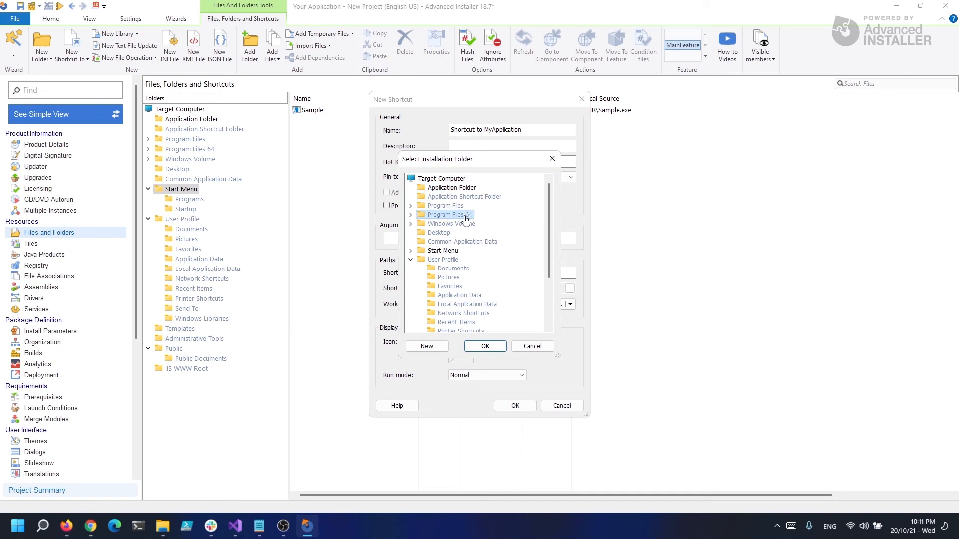
click(486, 347)
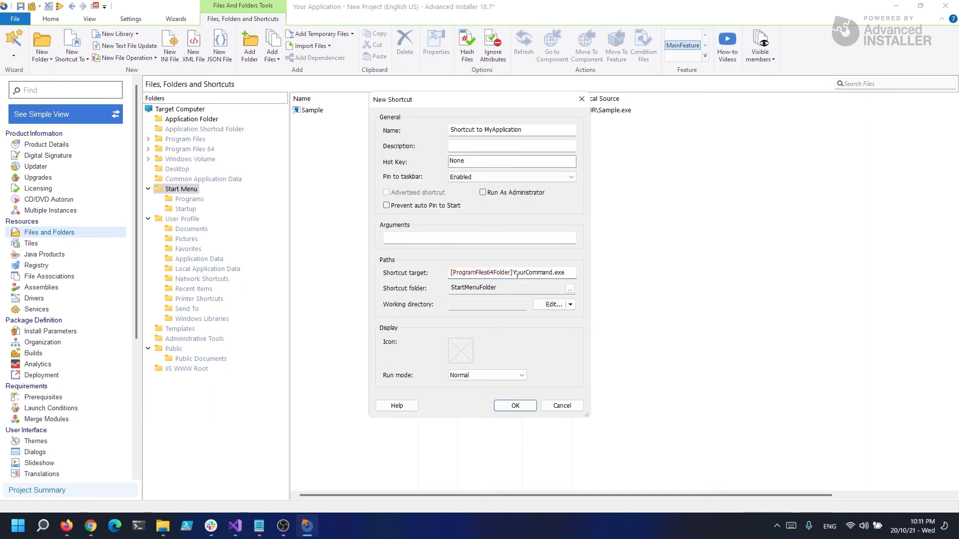
drag(516, 271, 568, 271)
text(MyApplication.e)
text(xe)
click(515, 405)
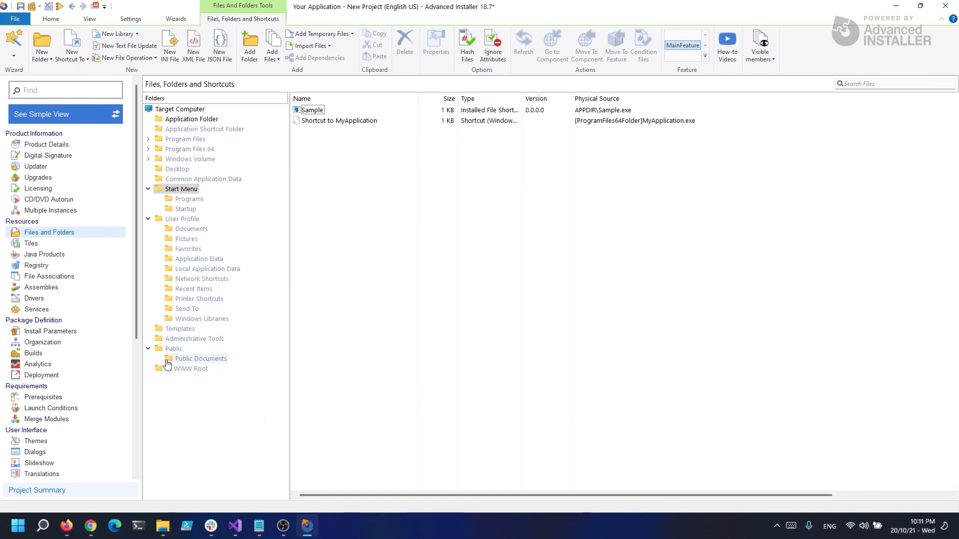
scroll(76, 330, down, 10)
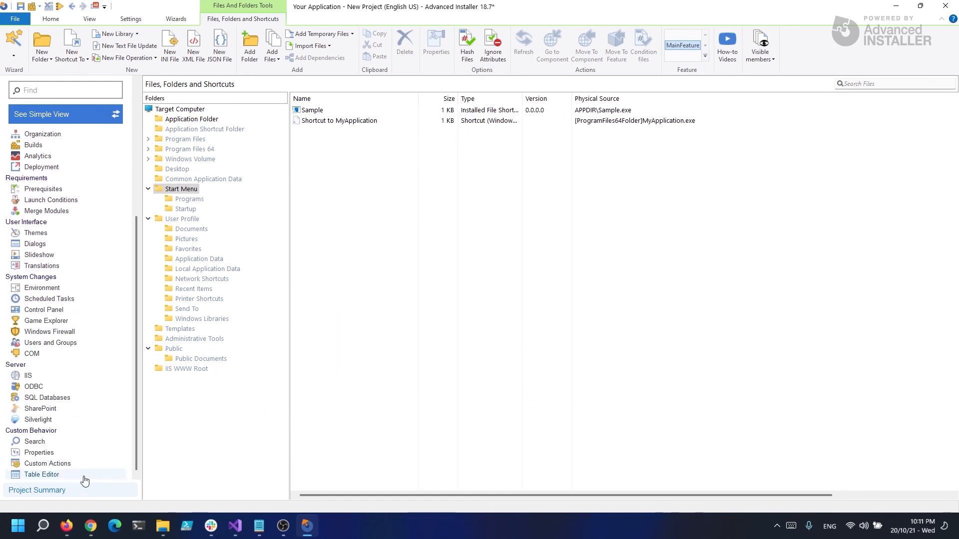
Show the Shortcut table in Table Editor, with Directory_ widened to display both StartMenuFolder rows
click(43, 475)
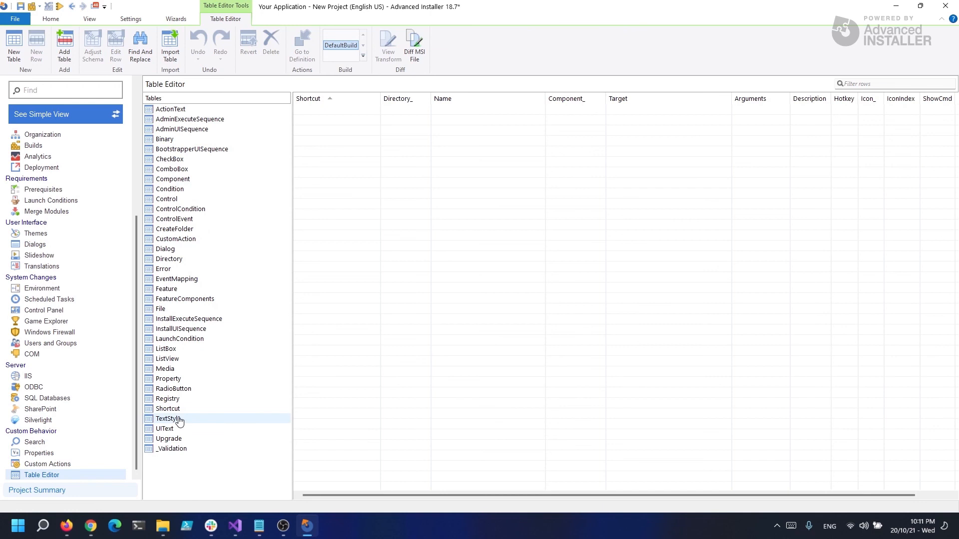
click(168, 408)
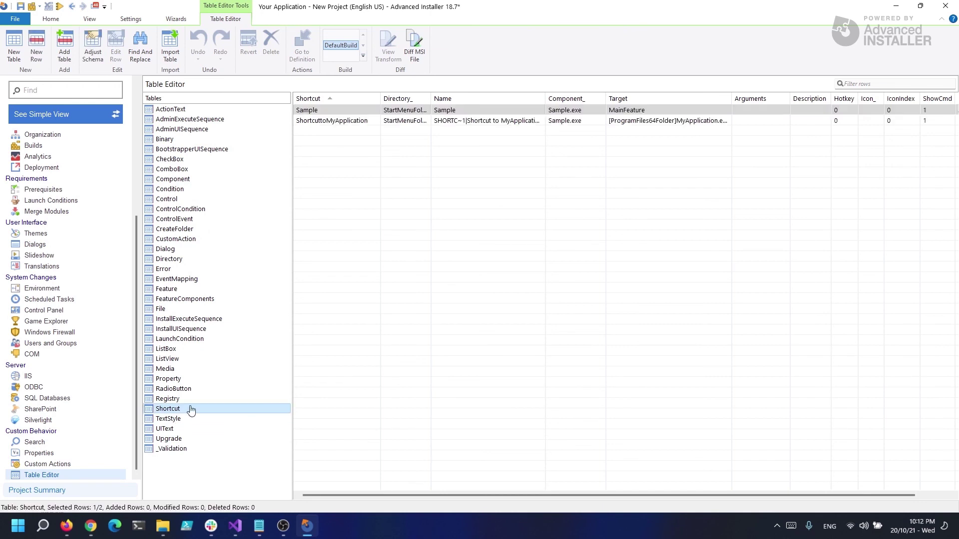
double_click(430, 98)
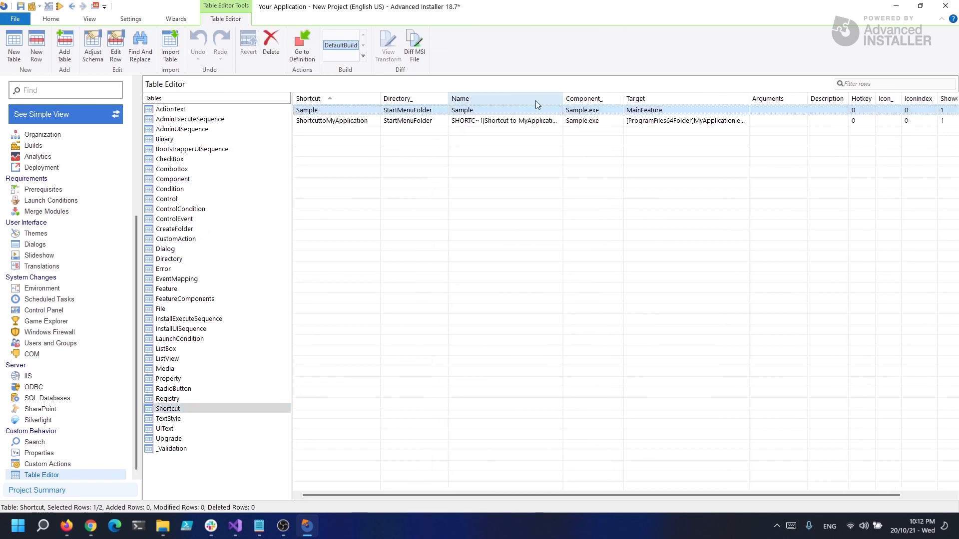